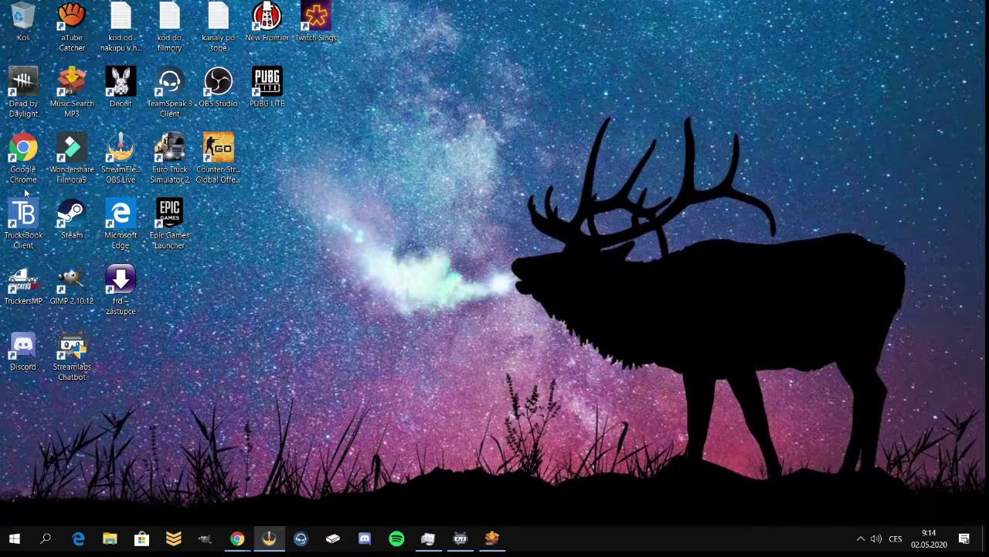
Step: Bring Streamlabs Chatbot back up and switch to the Sound Files list
left_click_drag(297, 204, 71, 154)
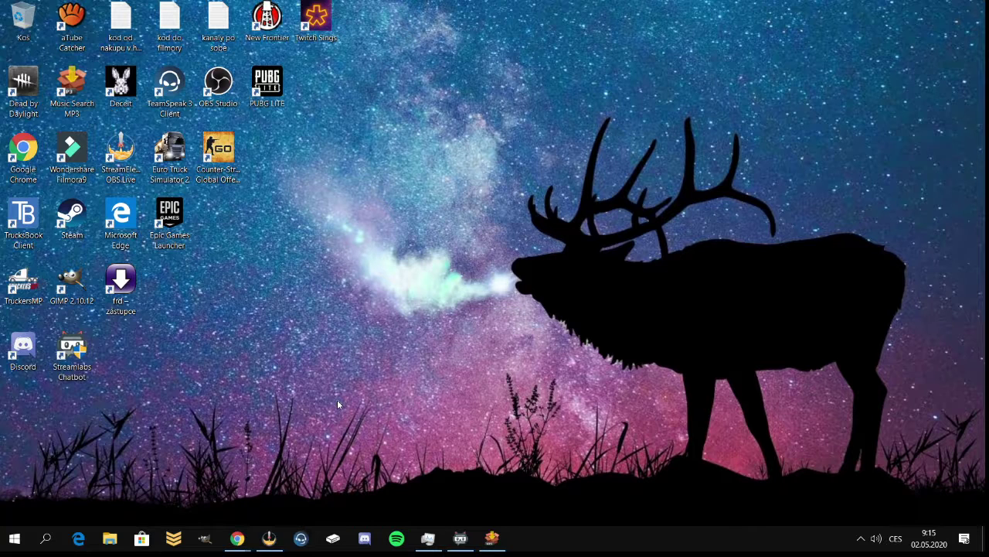
left_click(460, 541)
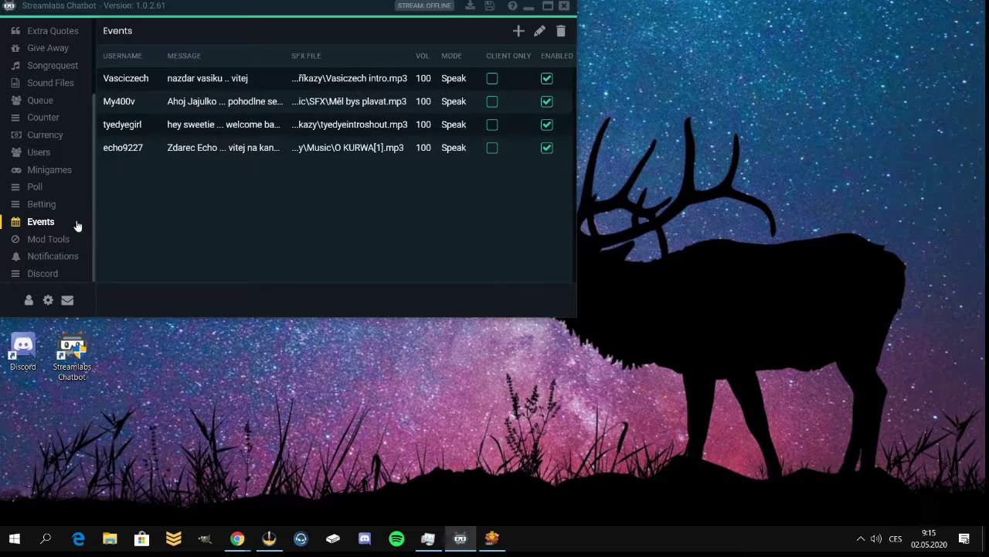
scroll(65, 132, "up", 3)
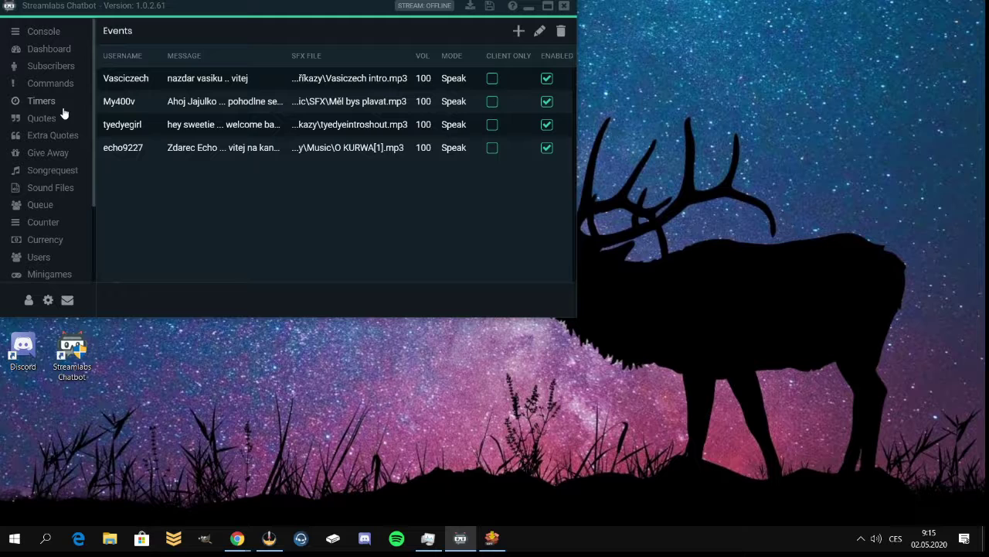
left_click(60, 190)
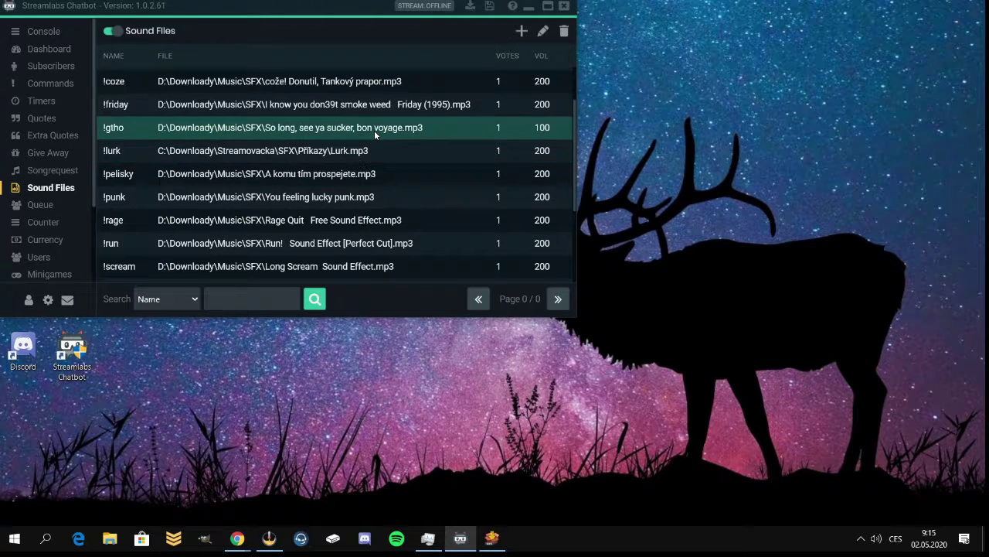
scroll(374, 130, "down", 1)
scroll(374, 129, "up", 3)
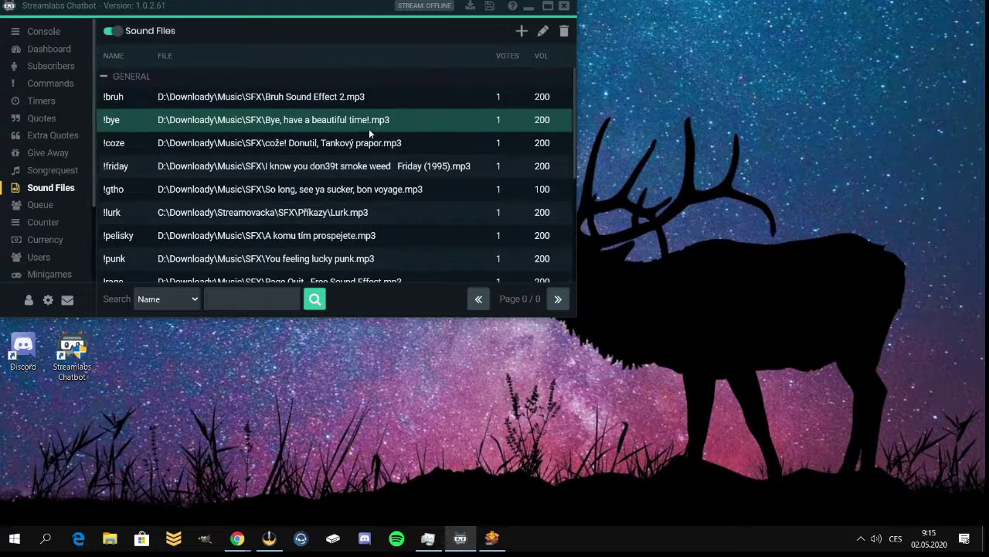
Step: Remove the !bruh sound command and confirm the deletion
right_click(302, 109)
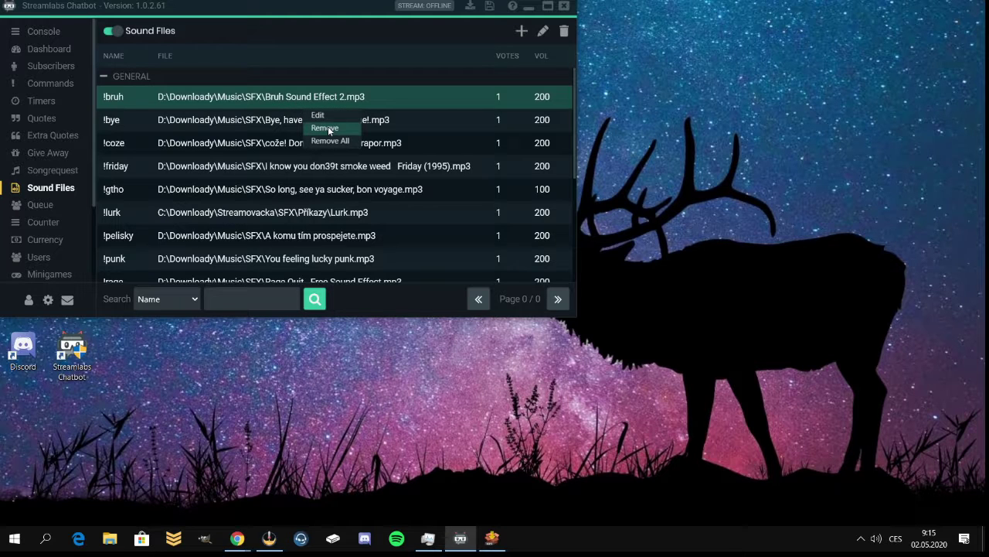
left_click(329, 128)
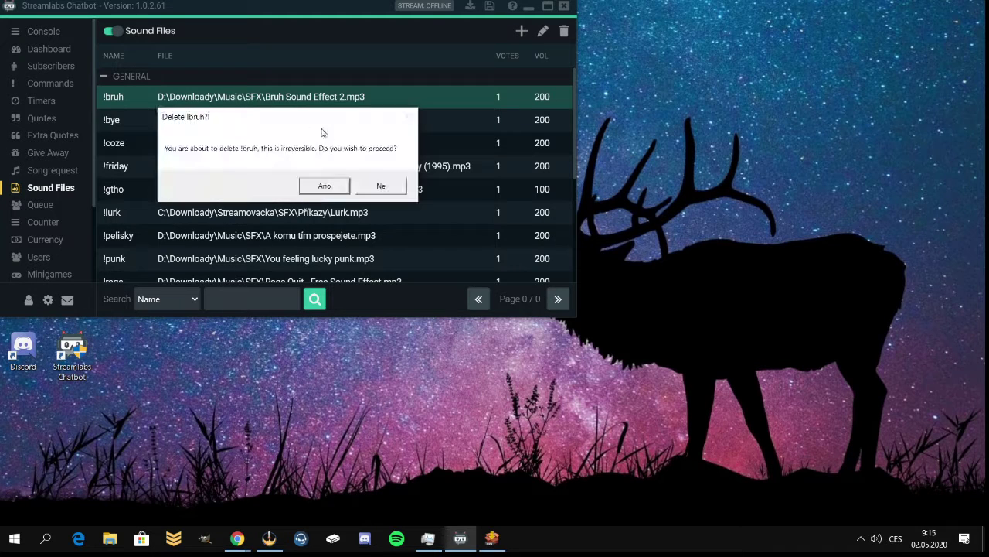
left_click(326, 186)
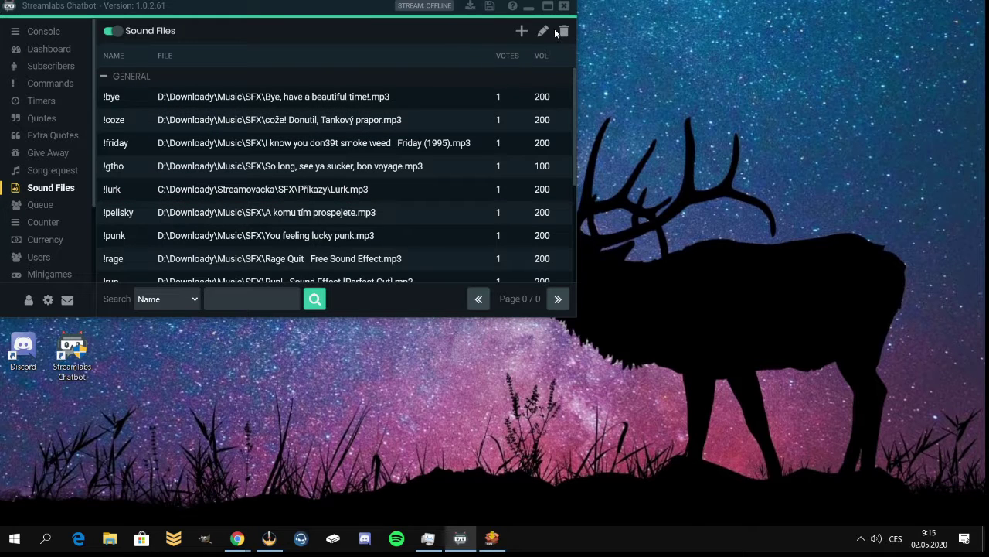
Step: Add a new sound entry and name it !bruh
left_click(520, 31)
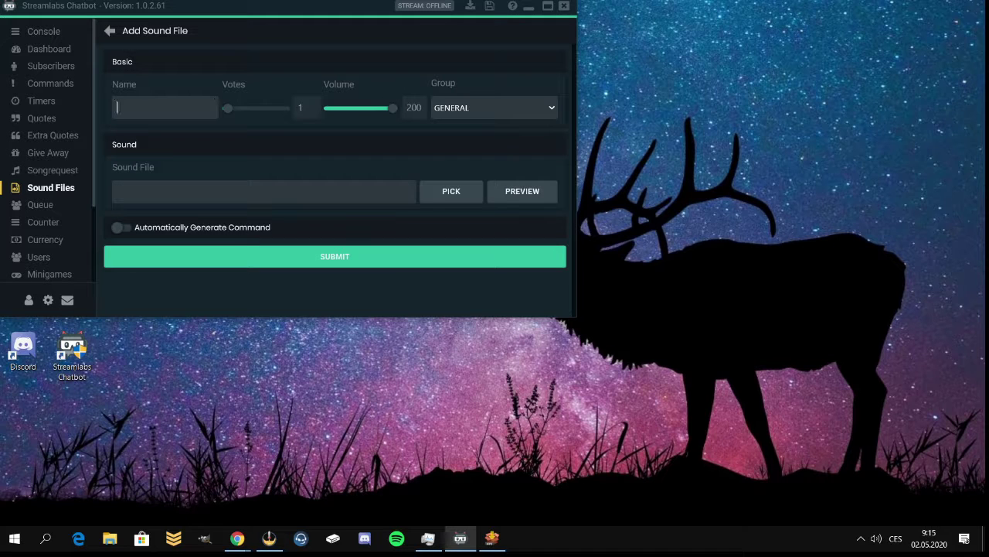
type("!bi")
key("BackSpace")
type("ruh")
Step: Pick D:\Downloady\Music\SFX\Bruh Sound Effect 2.mp3 as the entry's sound file
left_click(452, 191)
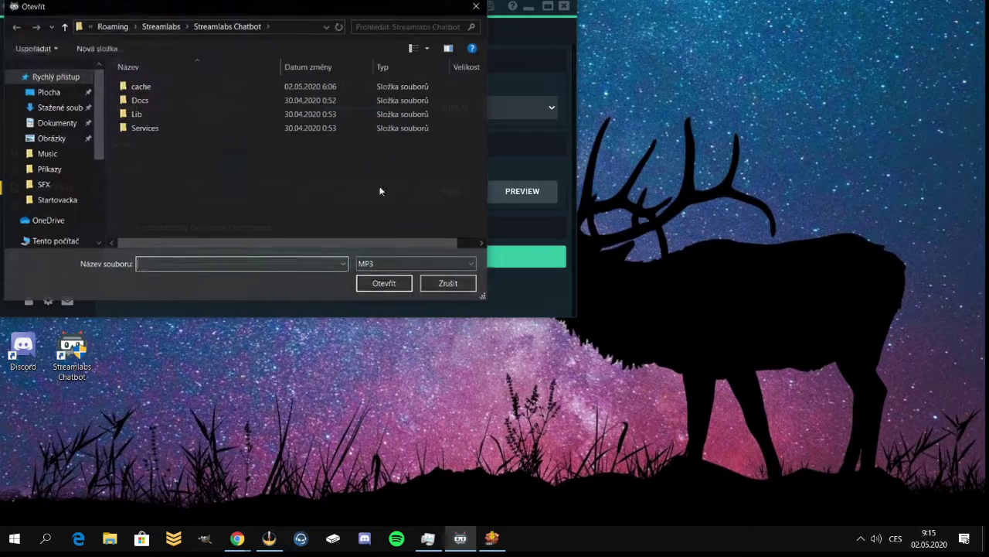
scroll(70, 170, "down", 2)
scroll(69, 170, "down", 2)
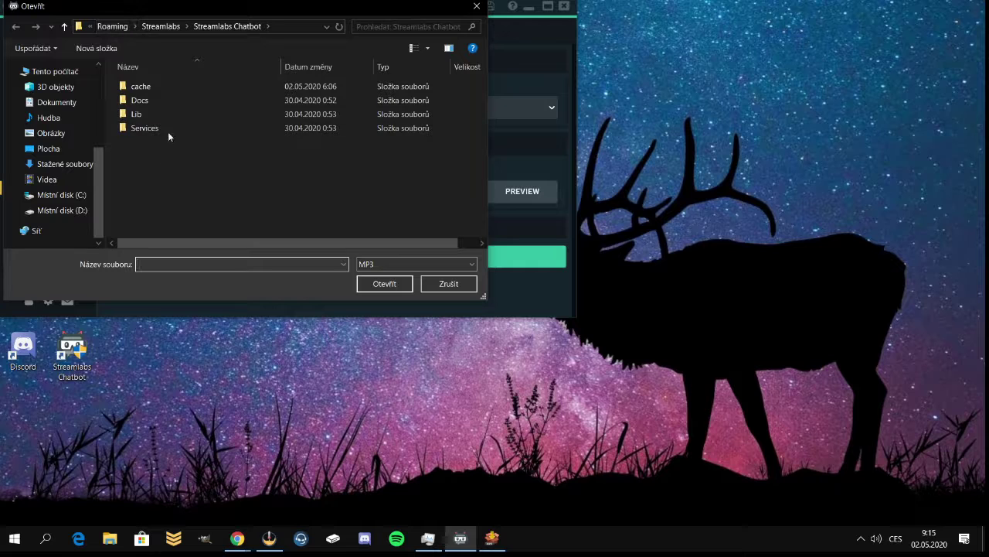
left_click(71, 213)
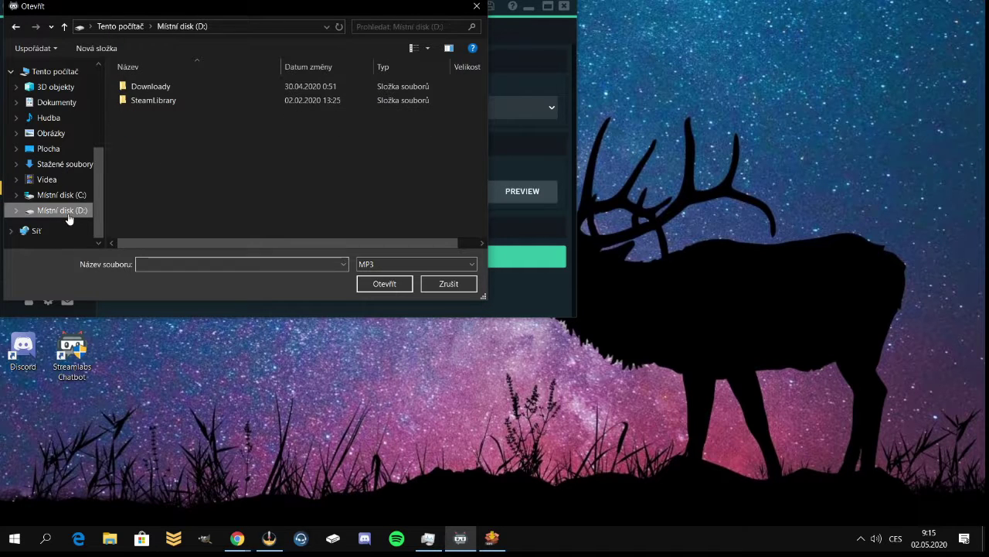
double_click(171, 87)
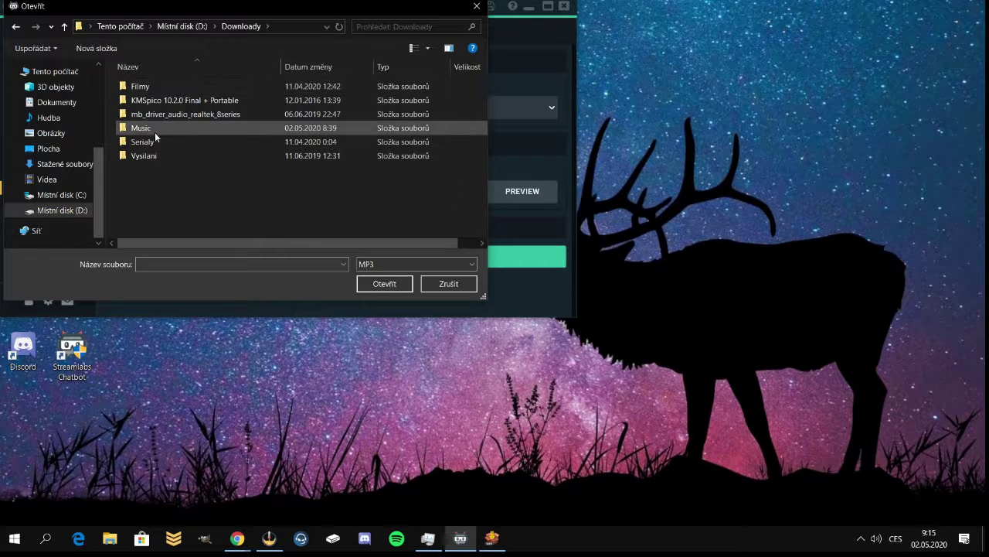
double_click(155, 130)
double_click(173, 88)
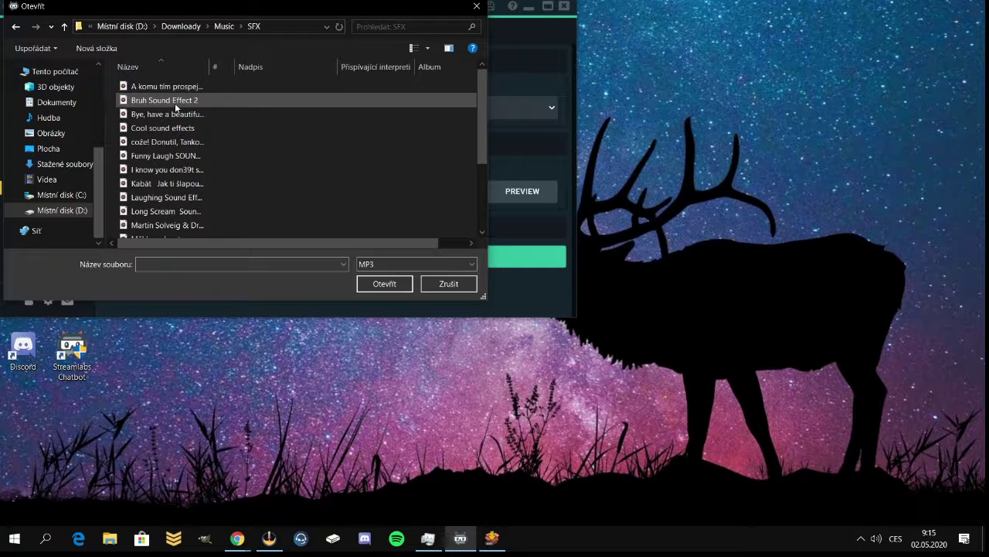
double_click(175, 103)
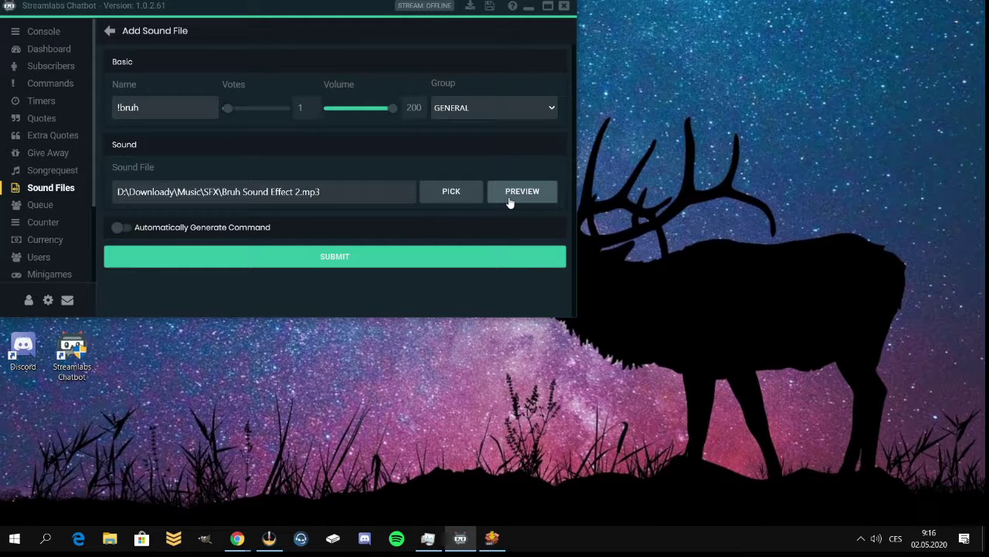
Step: Turn on Automatically Generate Command, keeping permission Everyone and usage Stream Chat
left_click(117, 227)
scroll(241, 249, "down", 3)
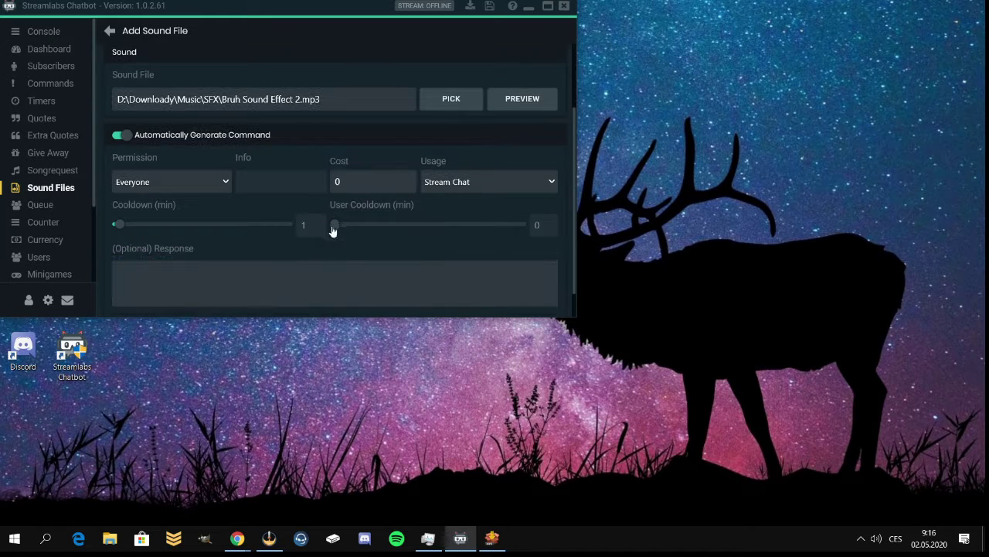
left_click(225, 183)
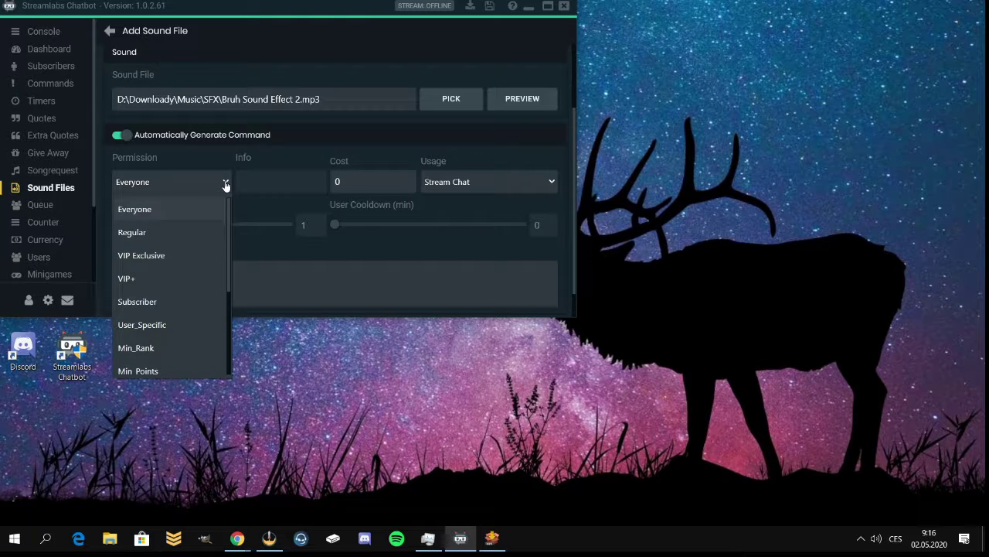
left_click(225, 184)
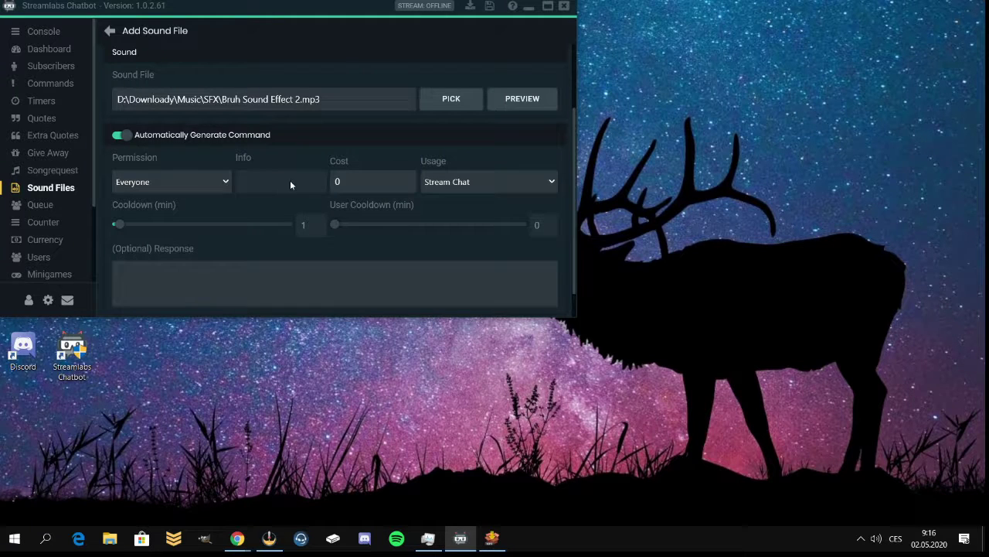
left_click(539, 183)
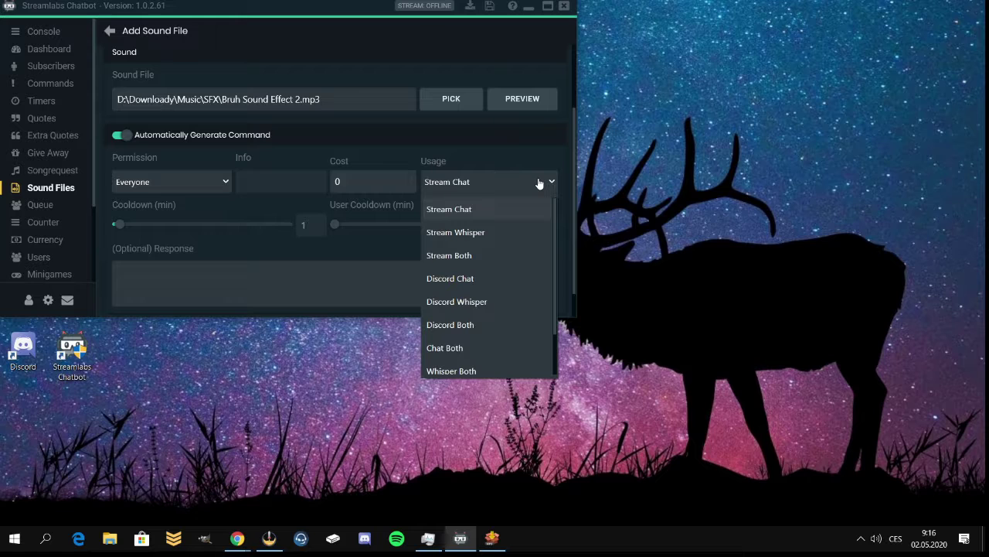
left_click(538, 184)
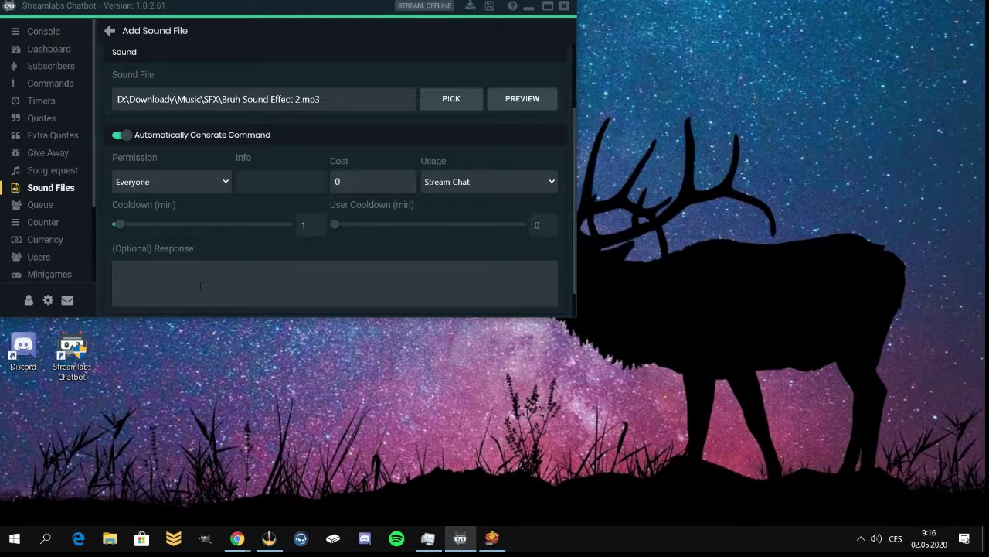
left_click(169, 281)
scroll(298, 293, "up", 2)
scroll(302, 271, "down", 3)
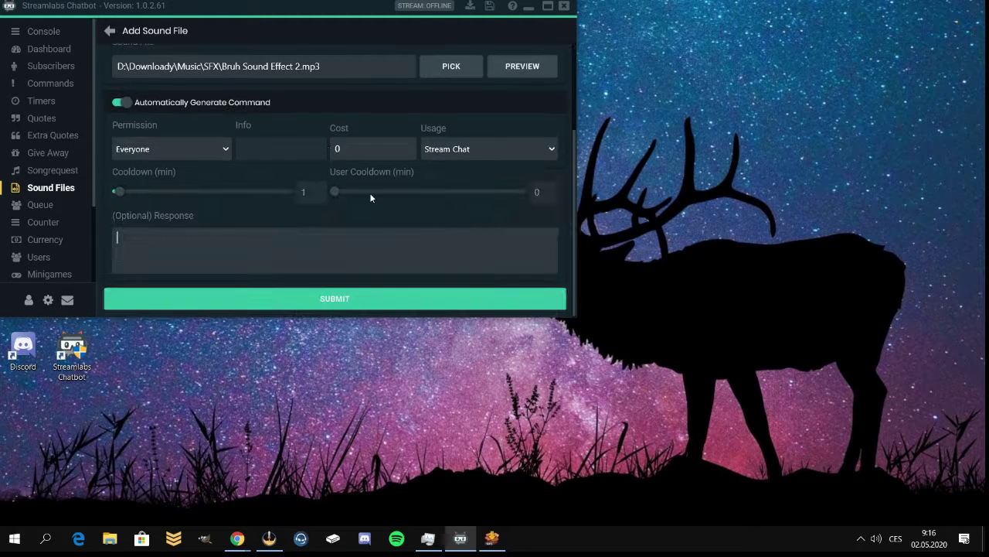
scroll(341, 290, "up", 3)
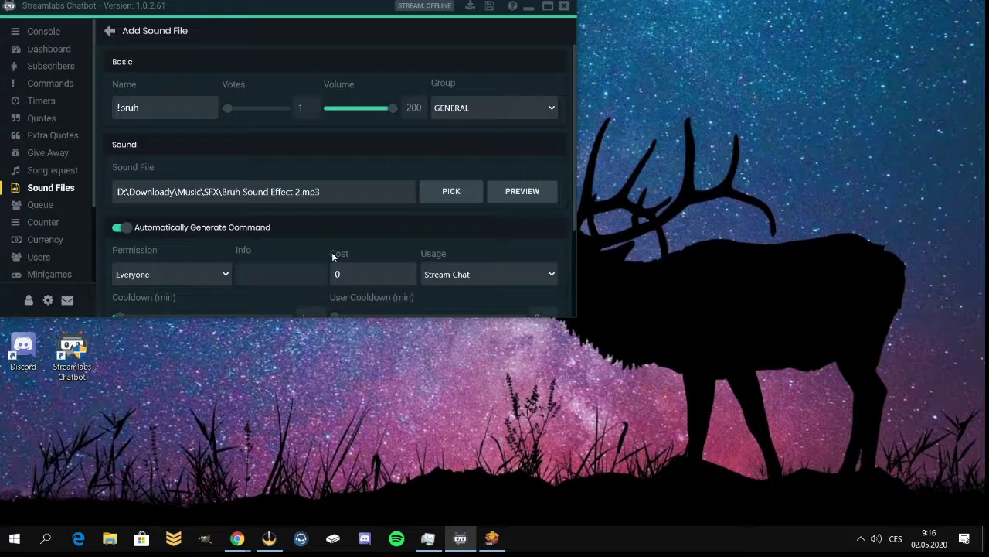
scroll(325, 237, "down", 3)
Step: Save the !bruh sound, then reopen it and toggle Automatically Generate Command off and on
left_click(347, 298)
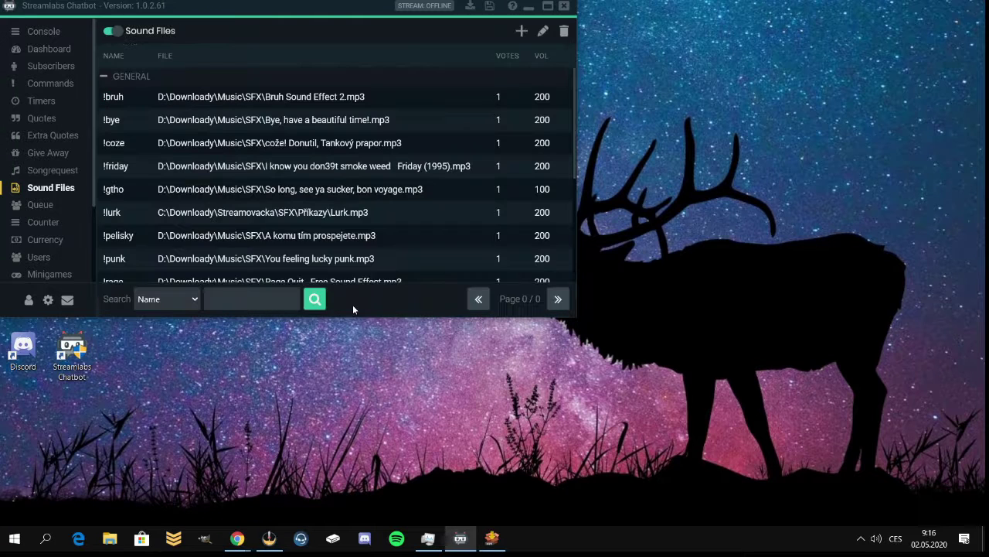
right_click(246, 103)
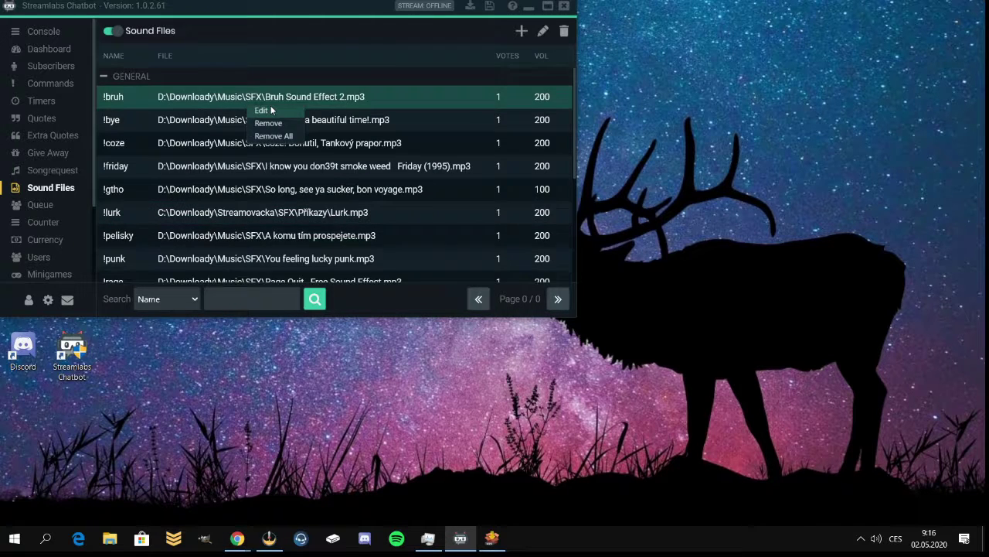
left_click(270, 110)
left_click(120, 227)
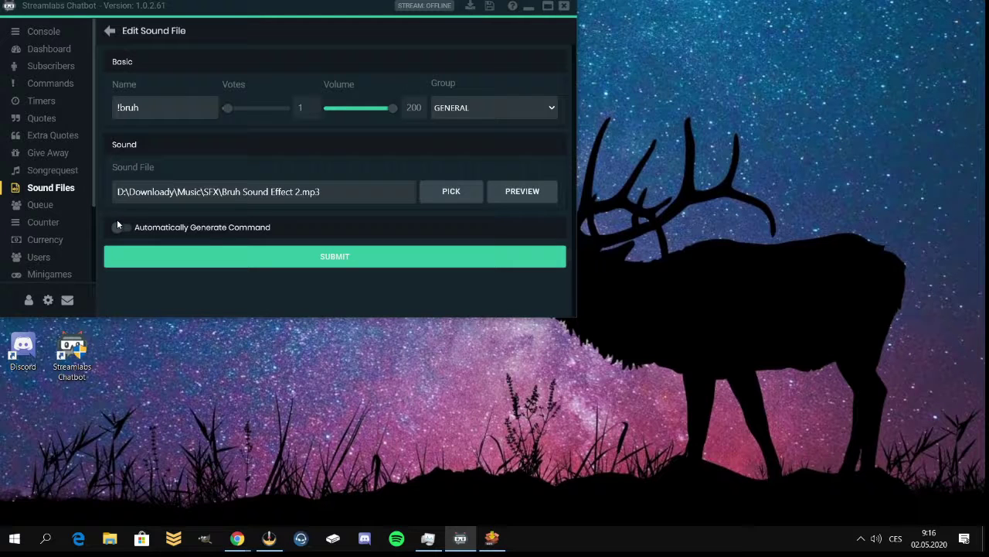
left_click(117, 228)
Step: Resubmit the edited !bruh sound and bring up the Twitch bot connection settings
scroll(309, 232, "down", 3)
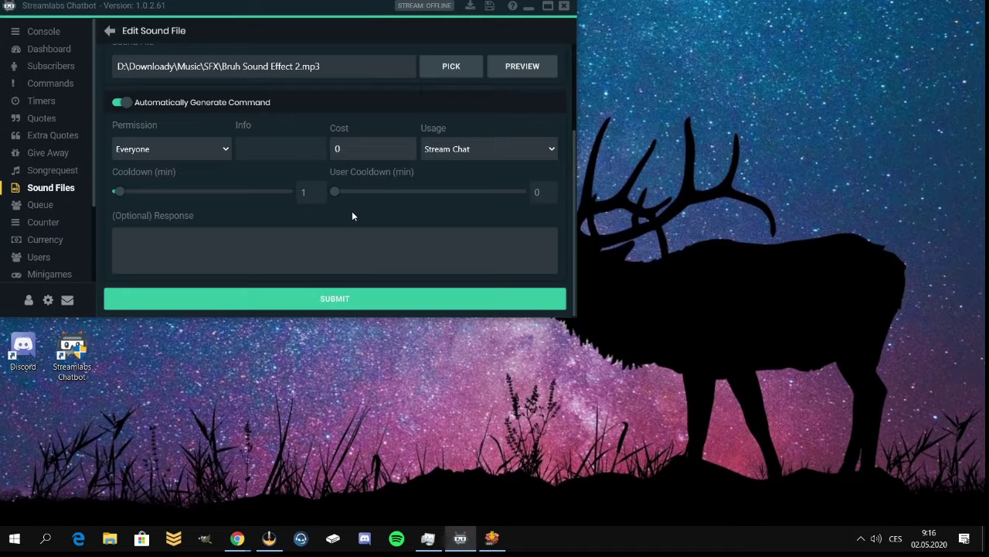
left_click(344, 301)
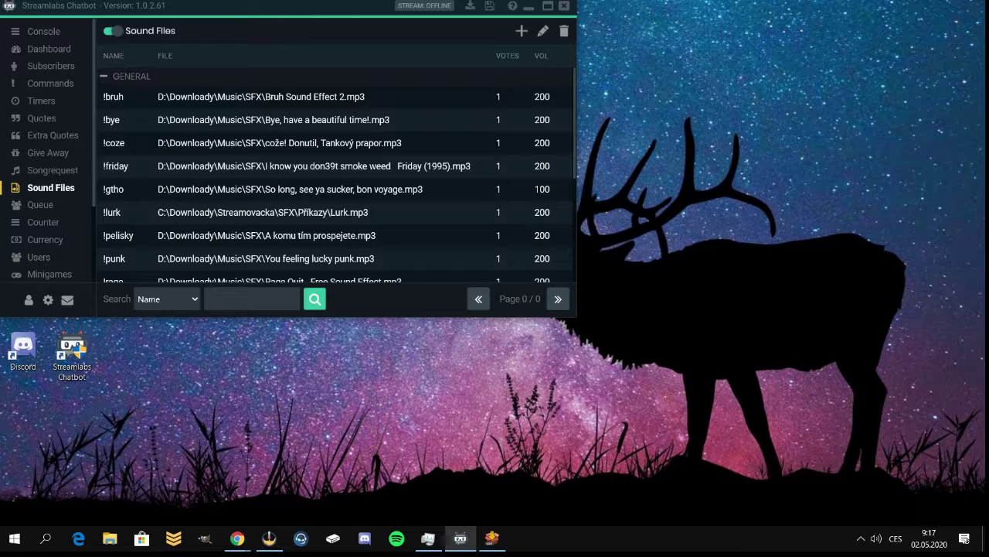
key("alt+Tab")
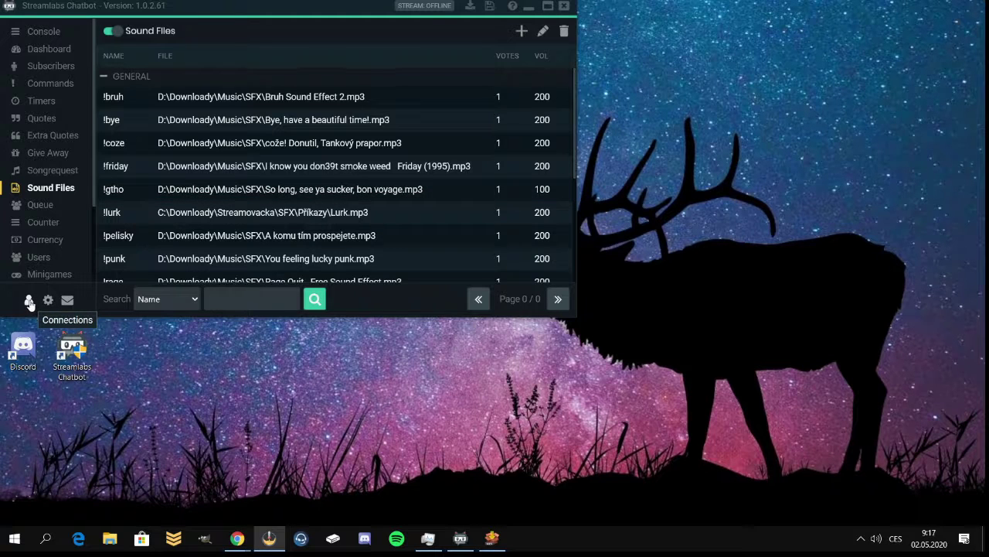
left_click(28, 301)
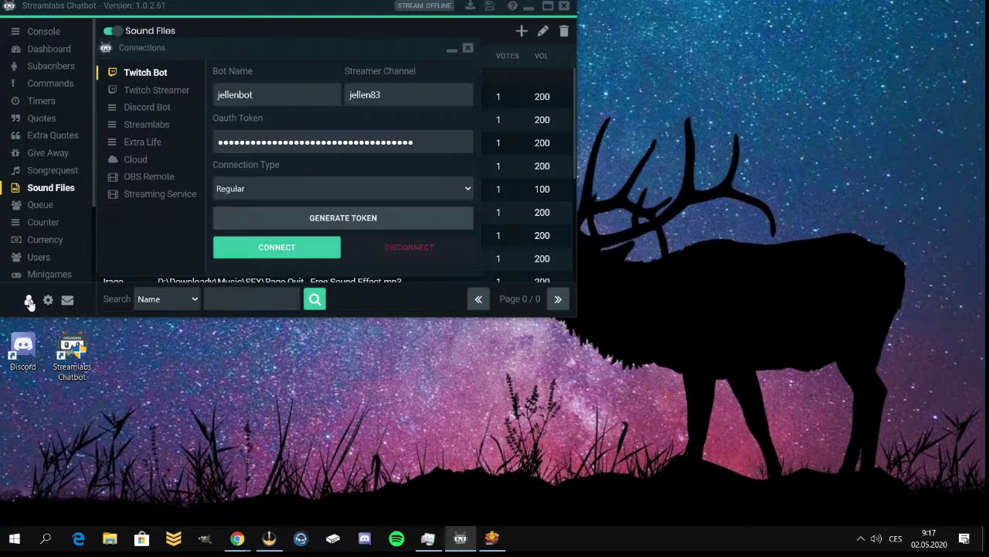
Step: Connect the Twitch bot to the channel chat
left_click(294, 249)
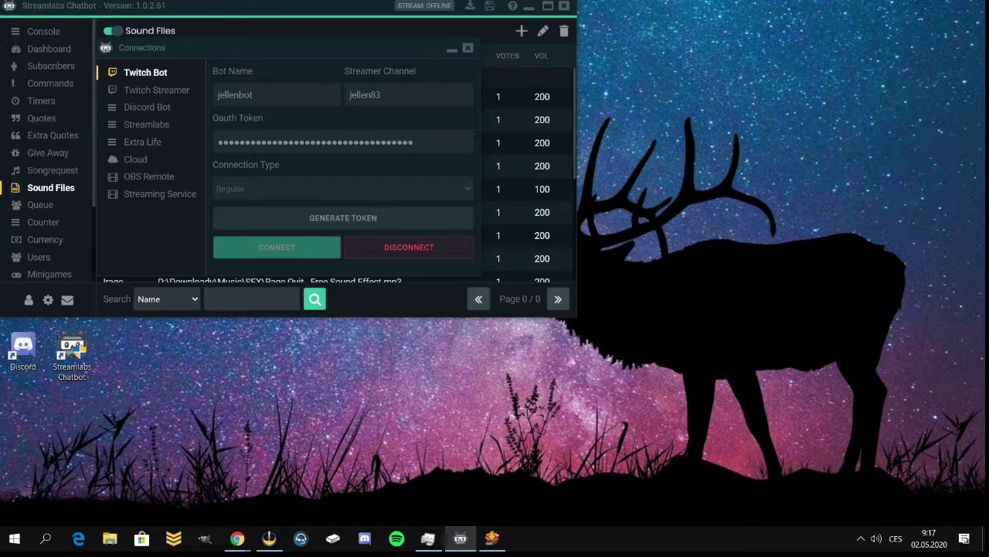
Step: Send the !bruh command in OBS Studio's chat dock
key("alt+Tab")
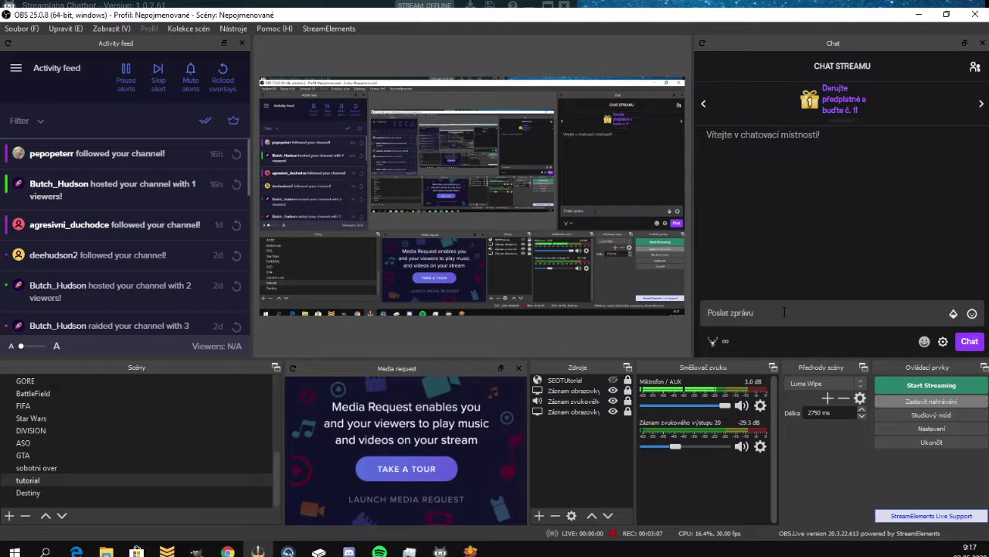
type("'")
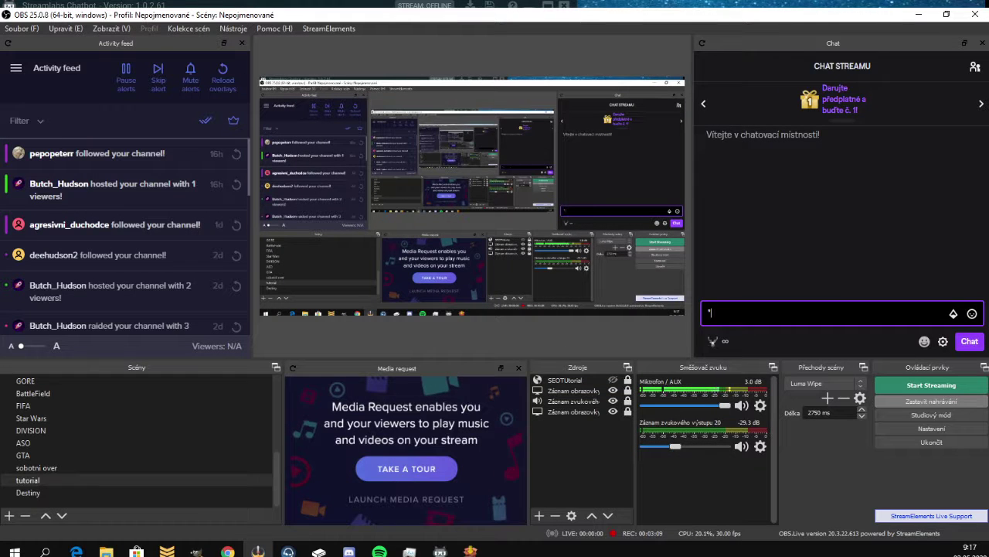
key("BackSpace")
type("!")
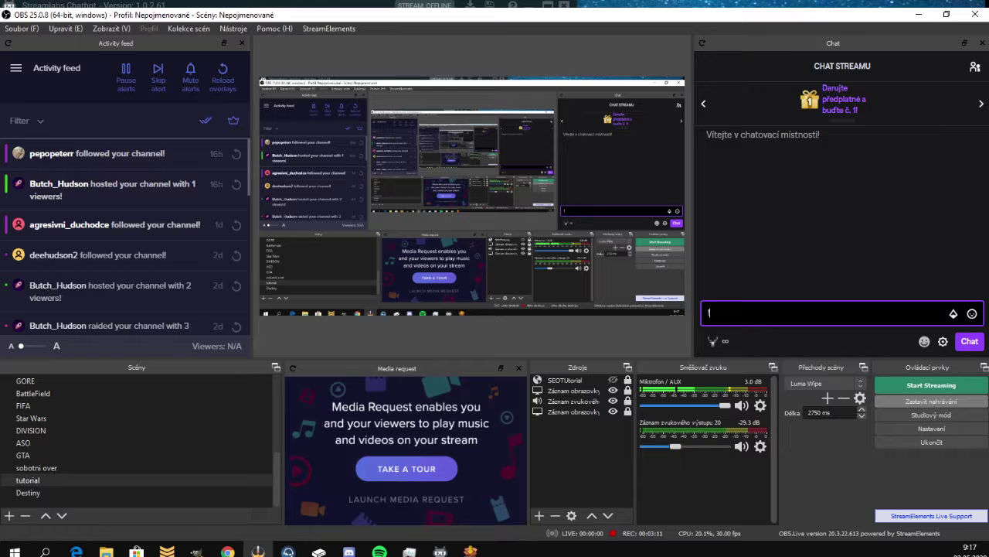
type("bruh")
key("Return")
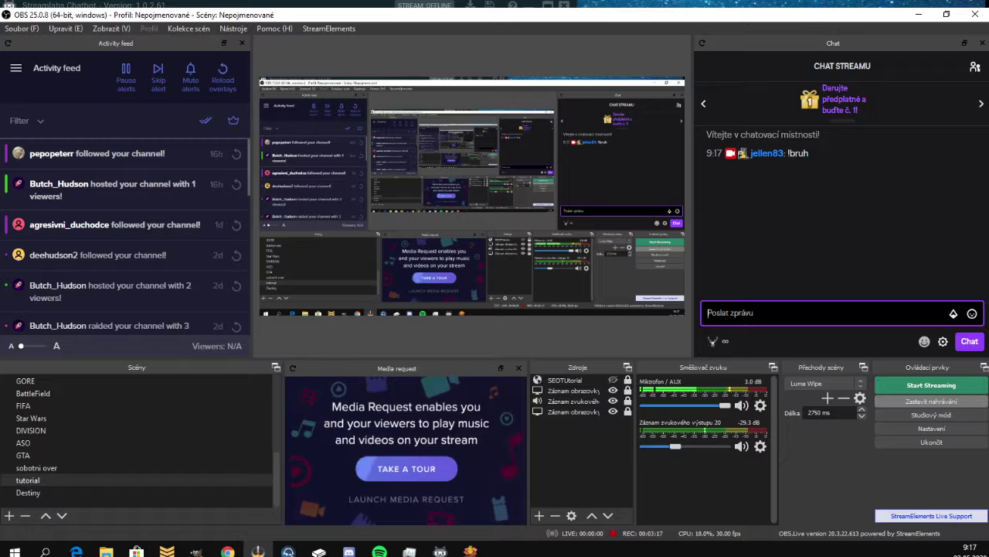
Step: Send !coze and !gtho in chat, then hide the second Záznam obrazovky source
key("alt+Tab")
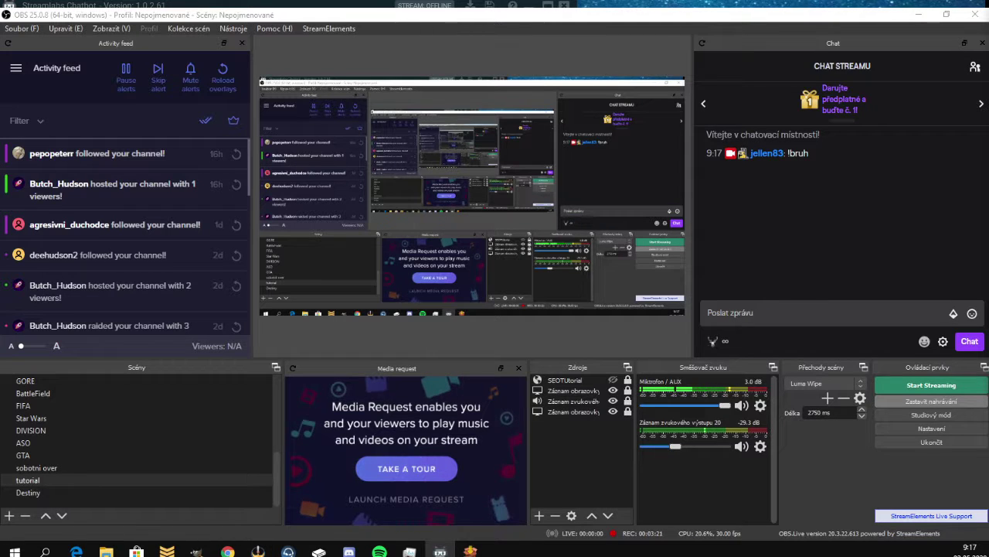
left_click(783, 312)
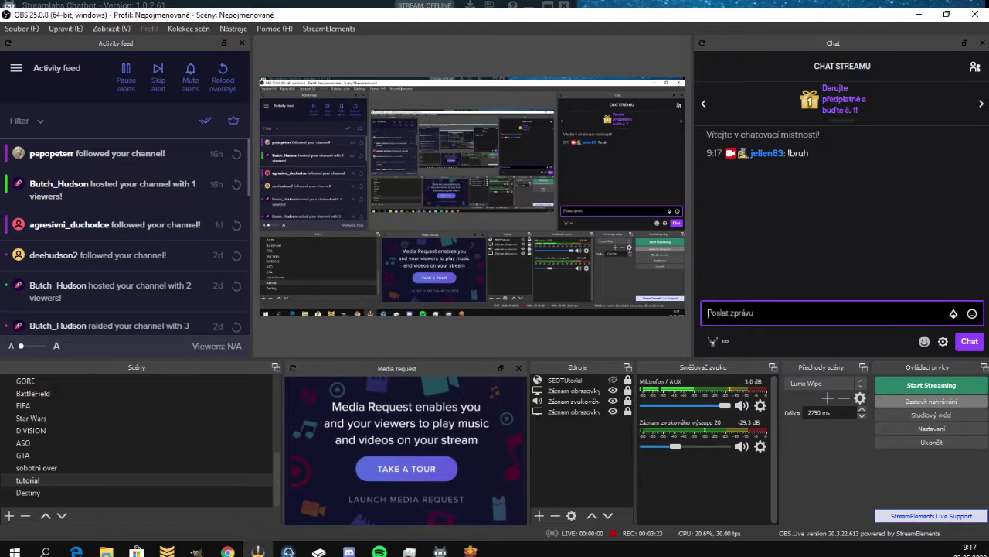
type("!co")
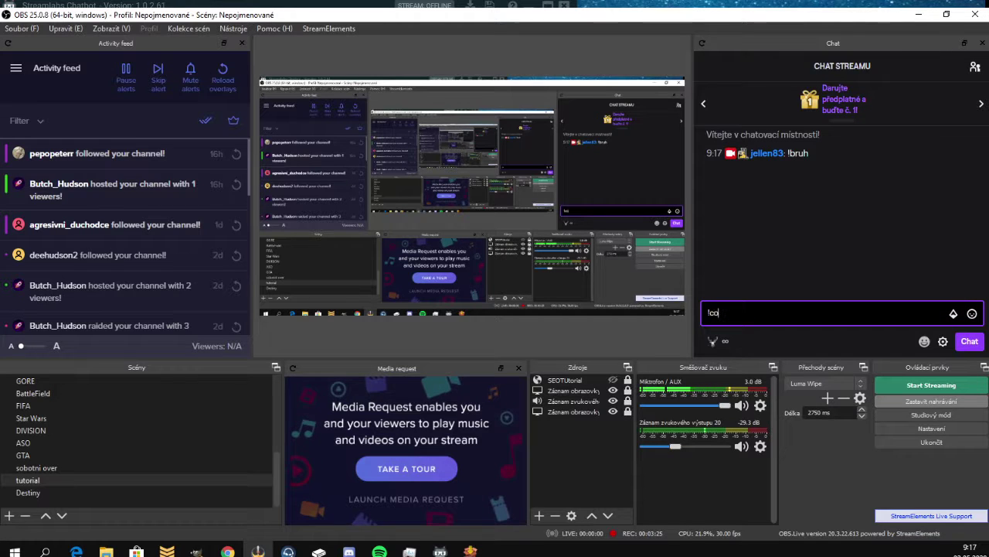
type("ze")
key("Return")
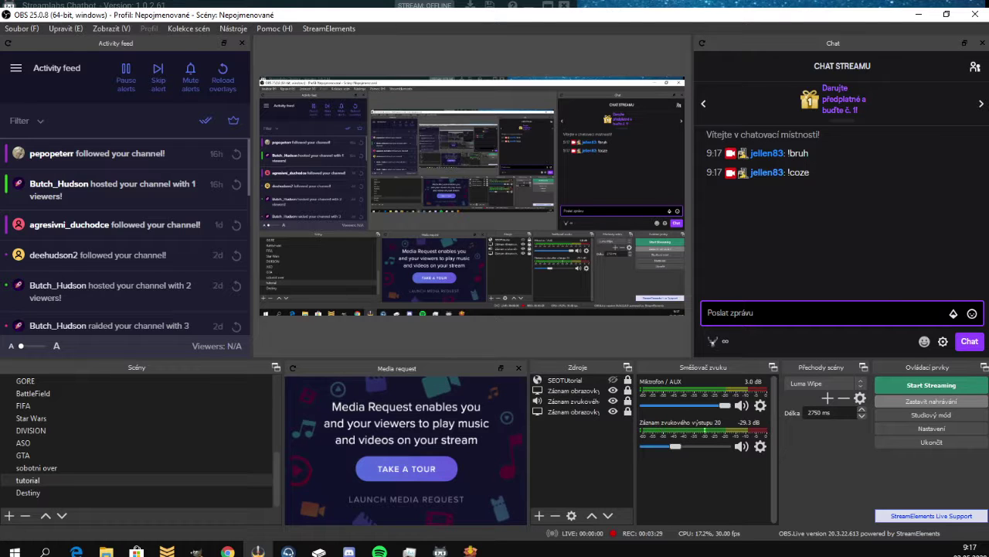
type("!g")
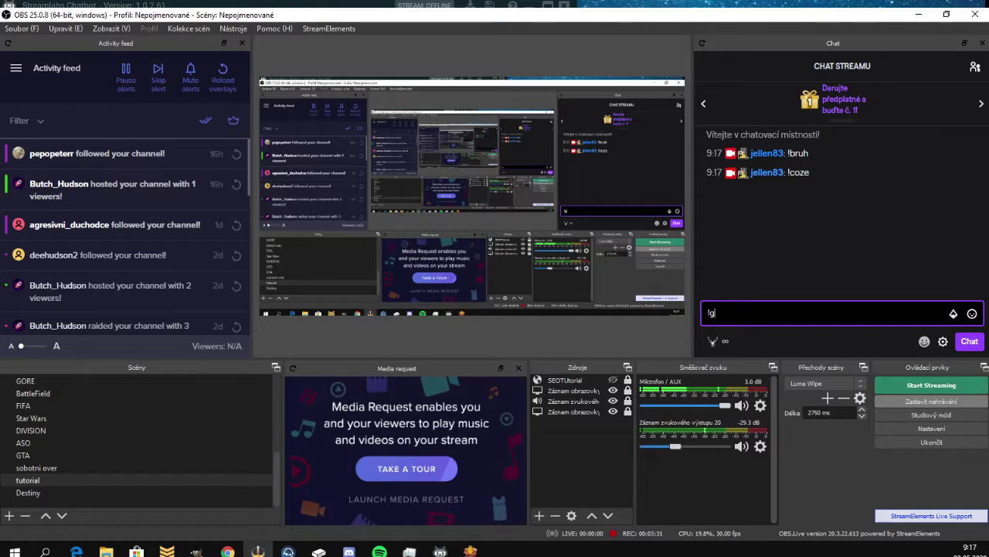
type("tho")
key("Return")
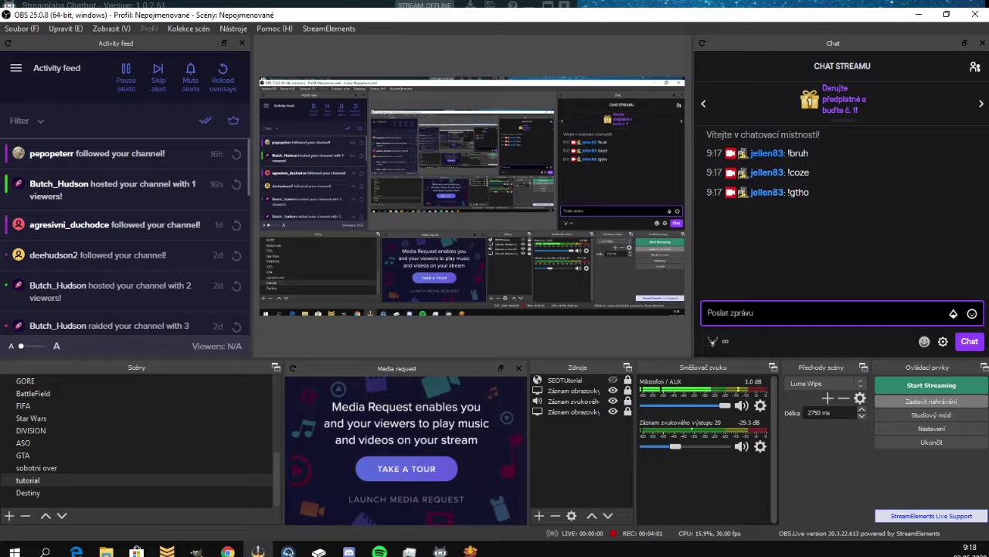
left_click(613, 392)
Step: Move from Sound Files to the Events page in the sidebar
scroll(73, 128, "down", 3)
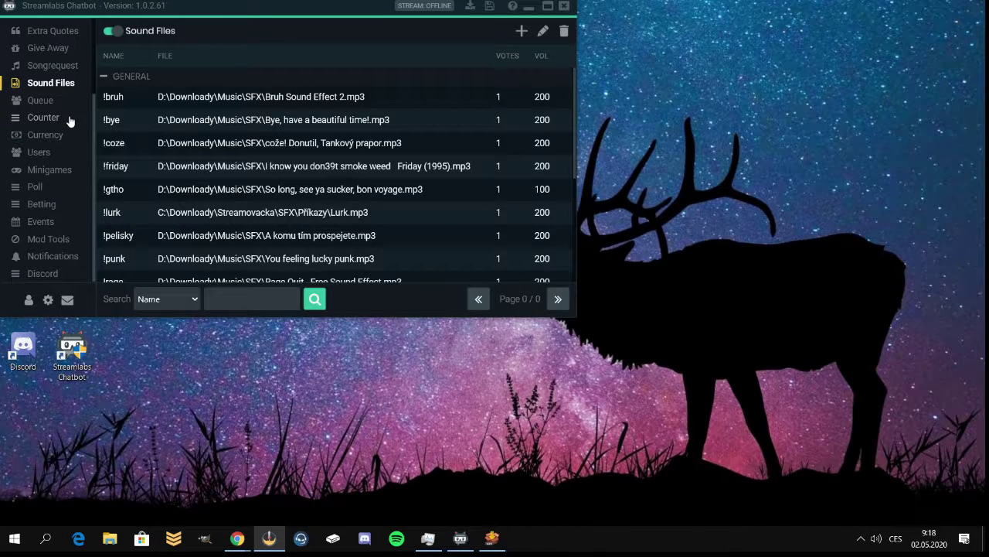
left_click(34, 224)
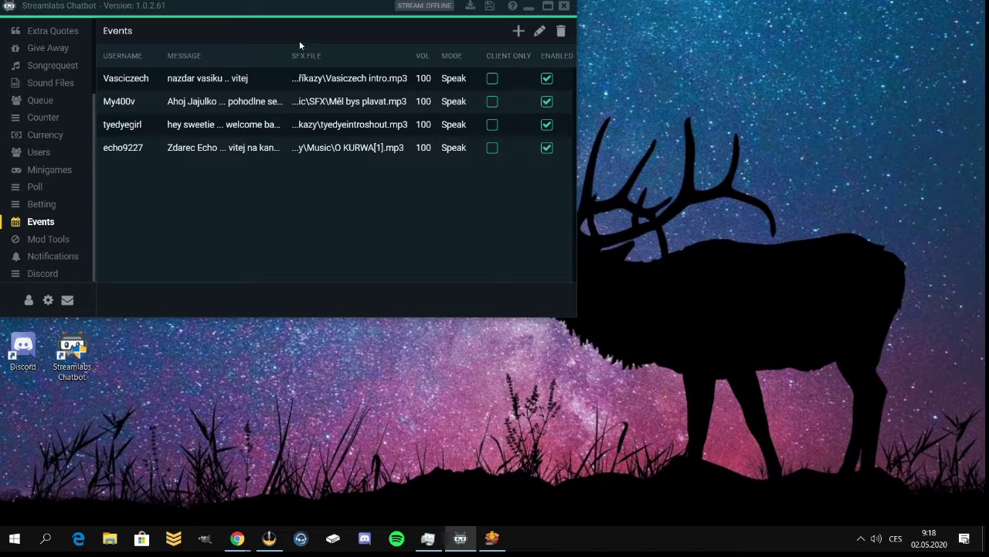
Step: Add a new event and enter the viewer's username as both Id and Username
left_click(518, 32)
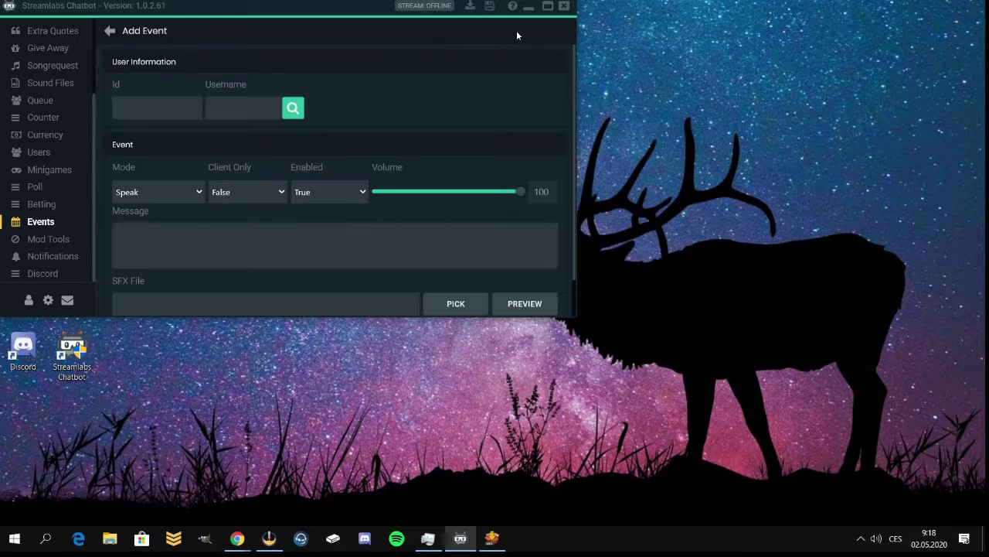
left_click(156, 102)
type("mandavilla")
left_click(240, 107)
type("mandavilla")
Step: Leave Mode on Speak, volume at 100 and Enabled set to True
left_click(179, 196)
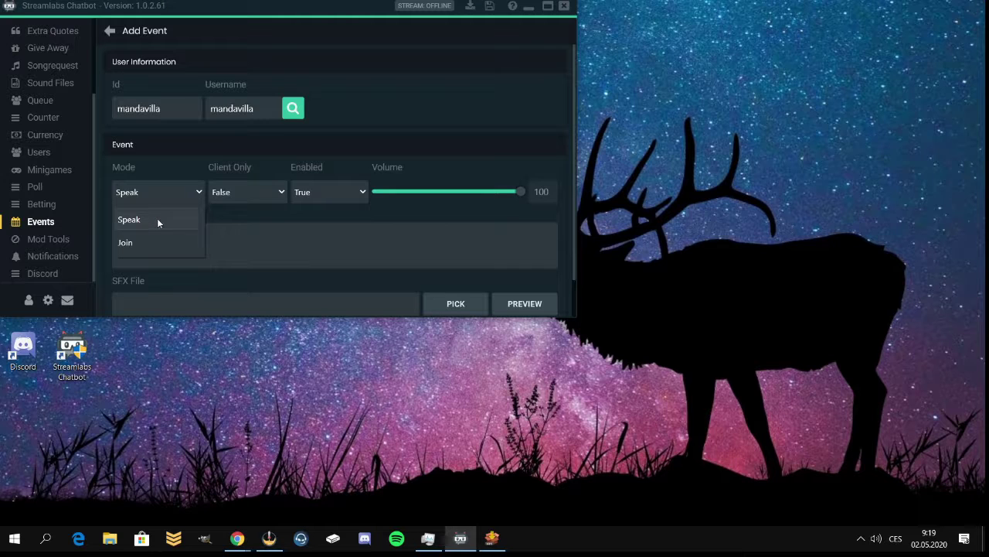
left_click(154, 241)
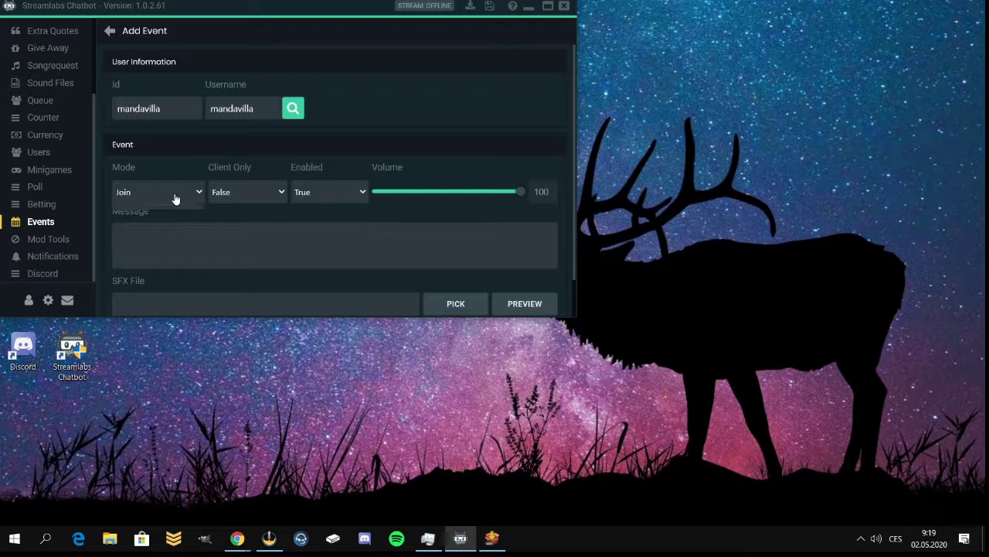
left_click(176, 195)
left_click(154, 219)
mouse_move(521, 194)
left_mouse_down()
mouse_move(453, 199)
mouse_move(531, 199)
left_mouse_up()
left_click(354, 196)
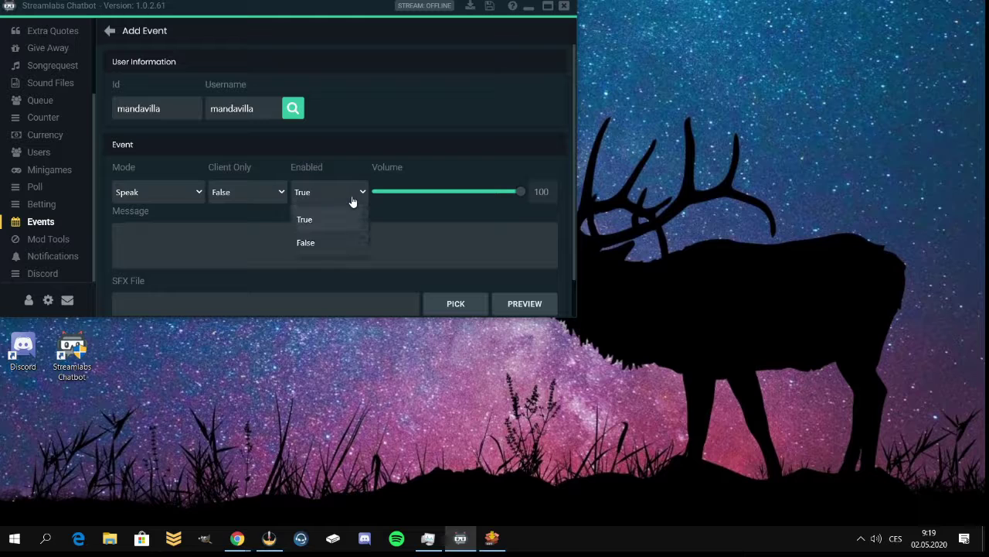
left_click(326, 219)
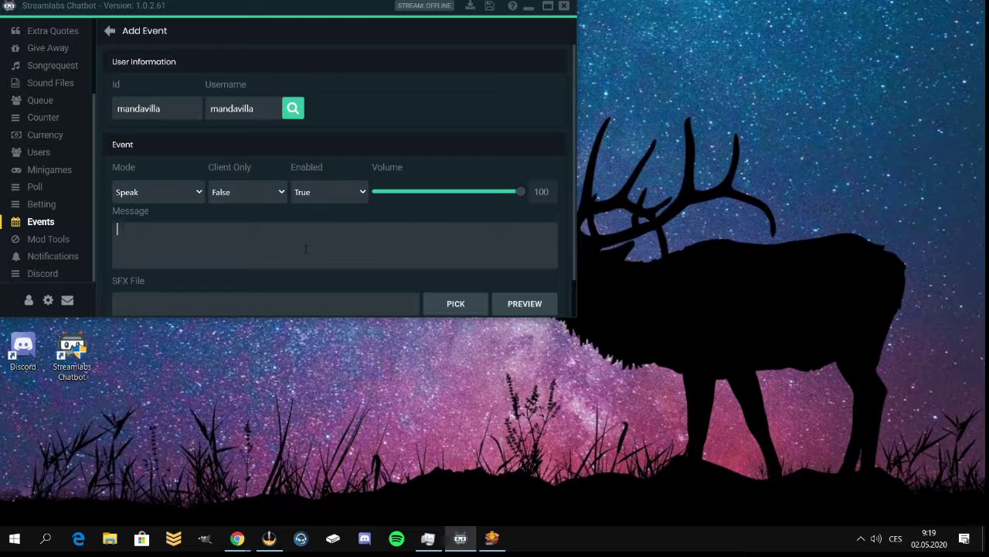
Step: Write a Message greeting the viewer: 'welcome here .. get in sum comfy chair and enjoy'
left_click(307, 248)
type("Hello Mandy ... welcome he")
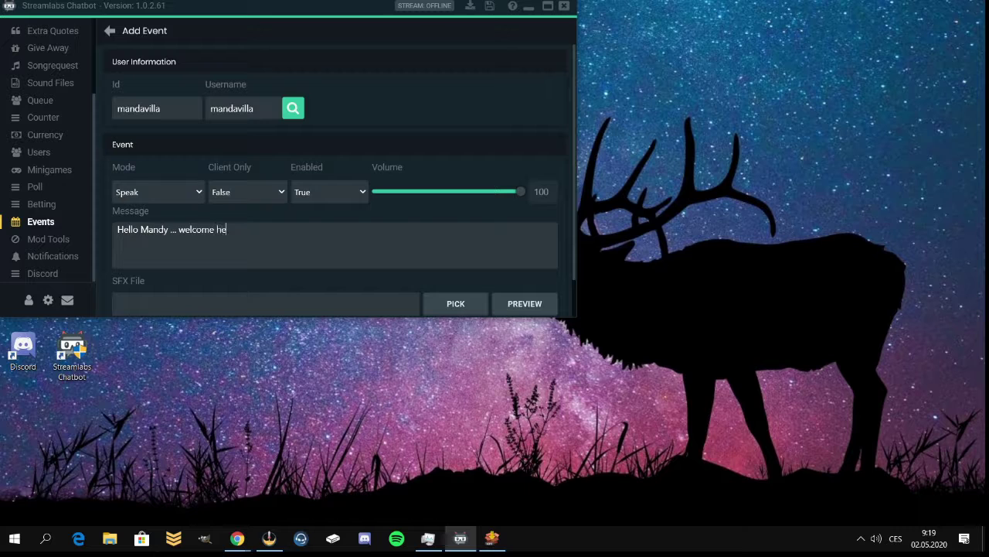
type("re .. ge")
type("t sum")
key("BackSpace")
key("BackSpace")
key("BackSpace")
key("BackSpace")
type("in su")
key("BackSpace")
key("BackSpace")
type("sum comfy chair ")
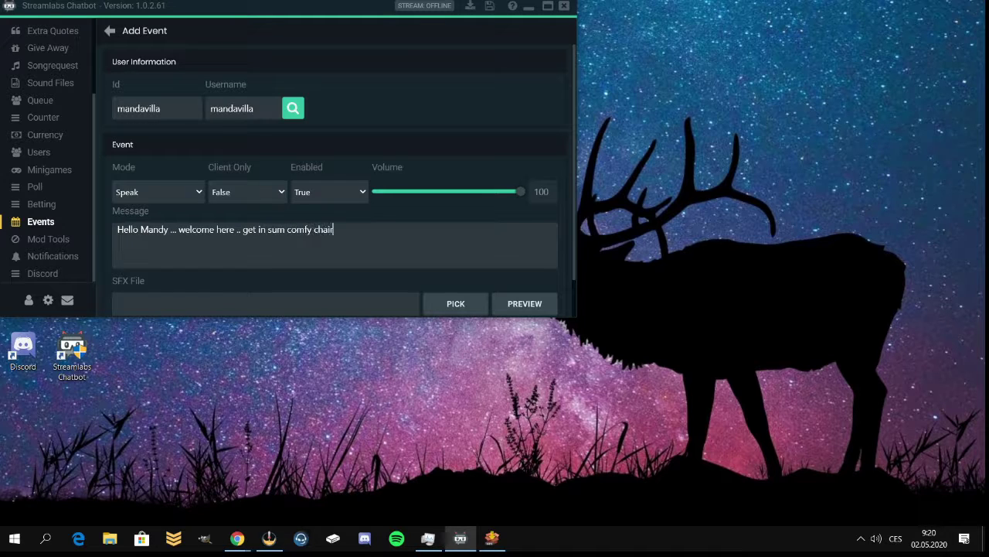
type("and enjoy")
scroll(462, 302, "down", 1)
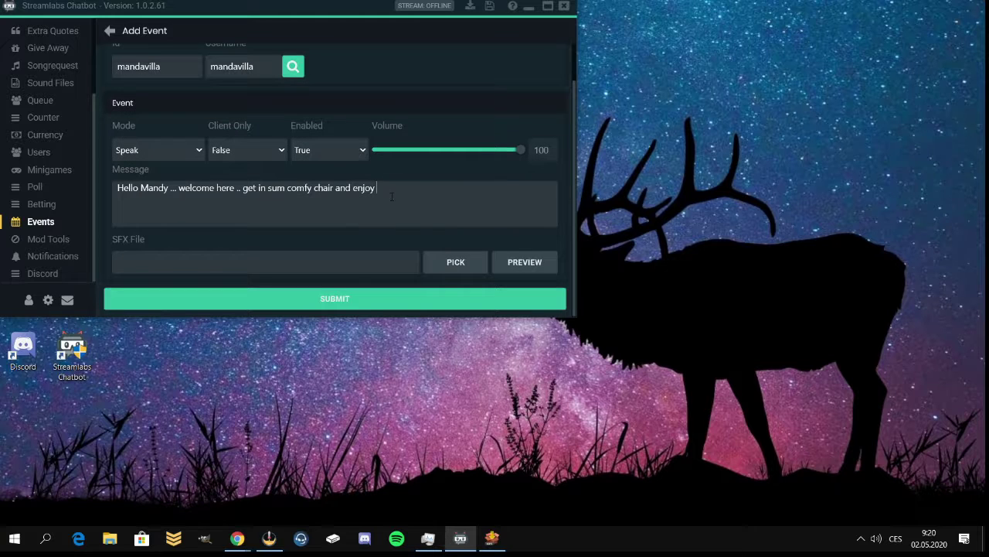
Step: Set the event's SFX file to C:\Downloady\Streamovacka\SFX\Příkazy\mandysintroshout.mp3
left_click(455, 263)
scroll(70, 174, "down", 5)
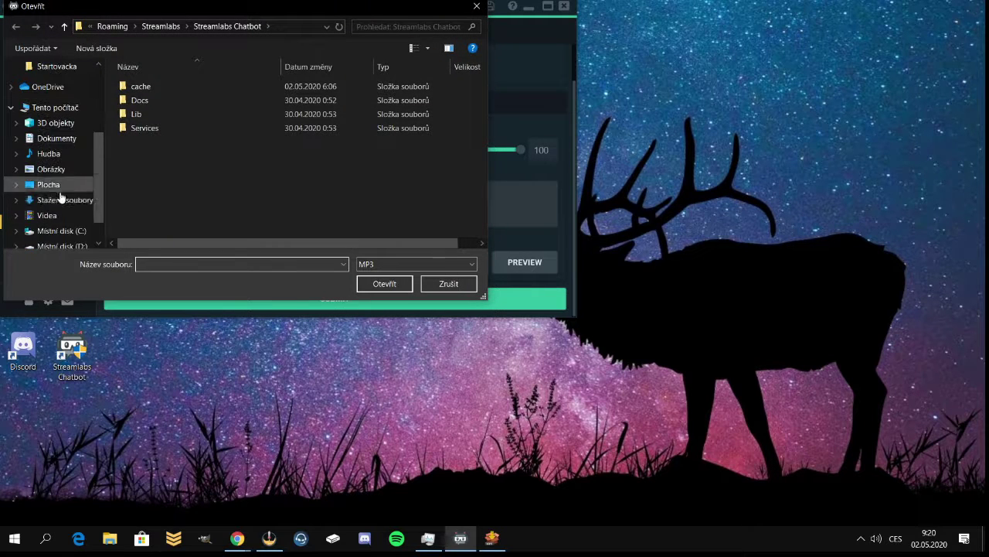
left_click(66, 230)
double_click(171, 85)
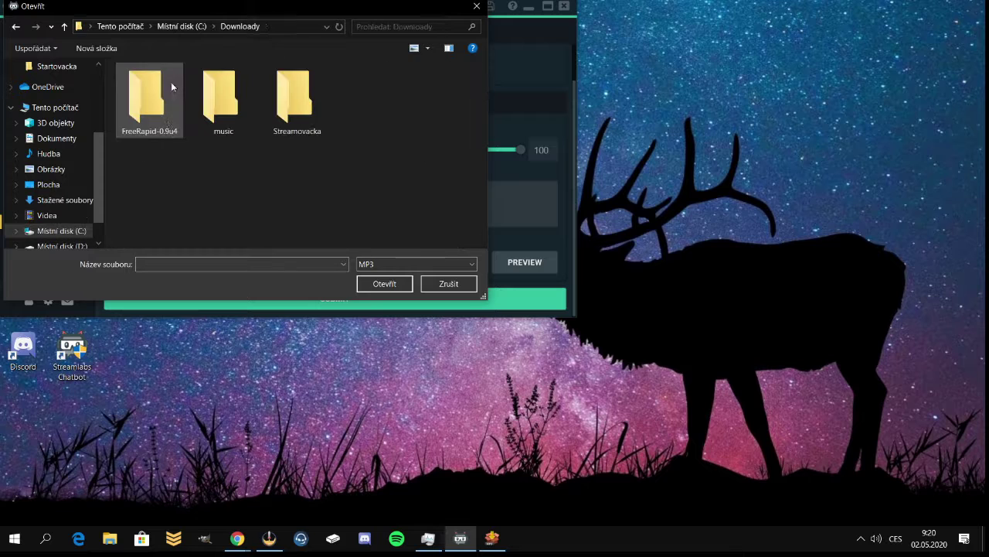
double_click(295, 96)
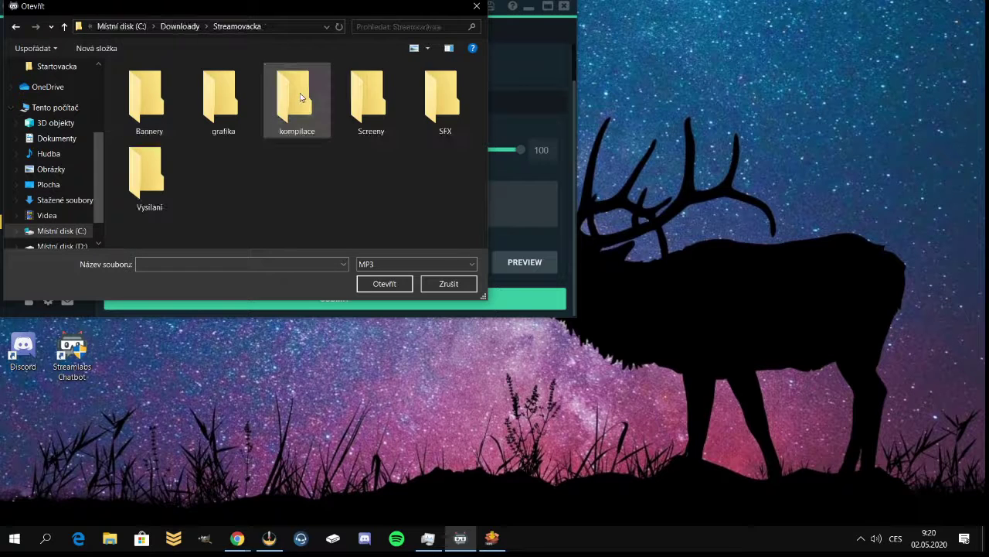
double_click(429, 108)
double_click(181, 88)
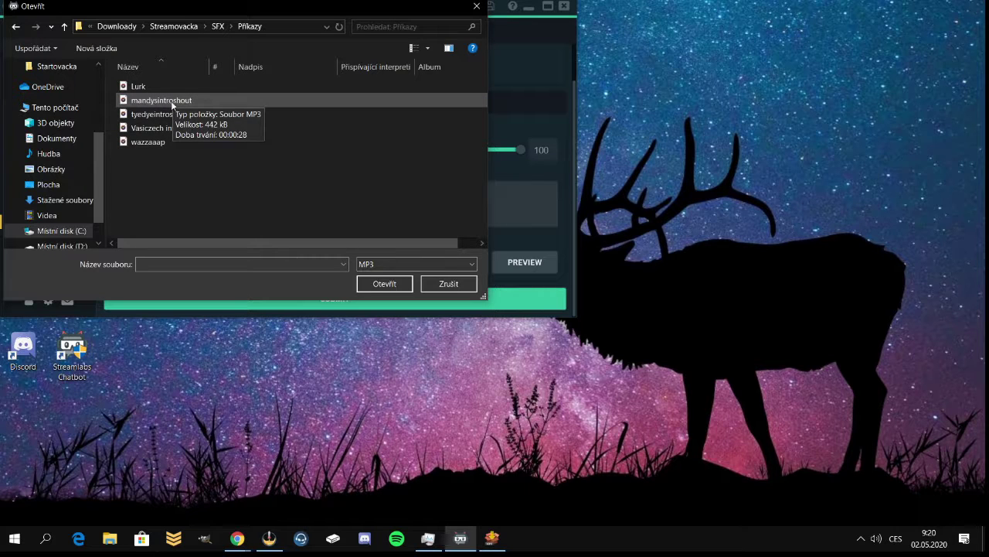
double_click(173, 103)
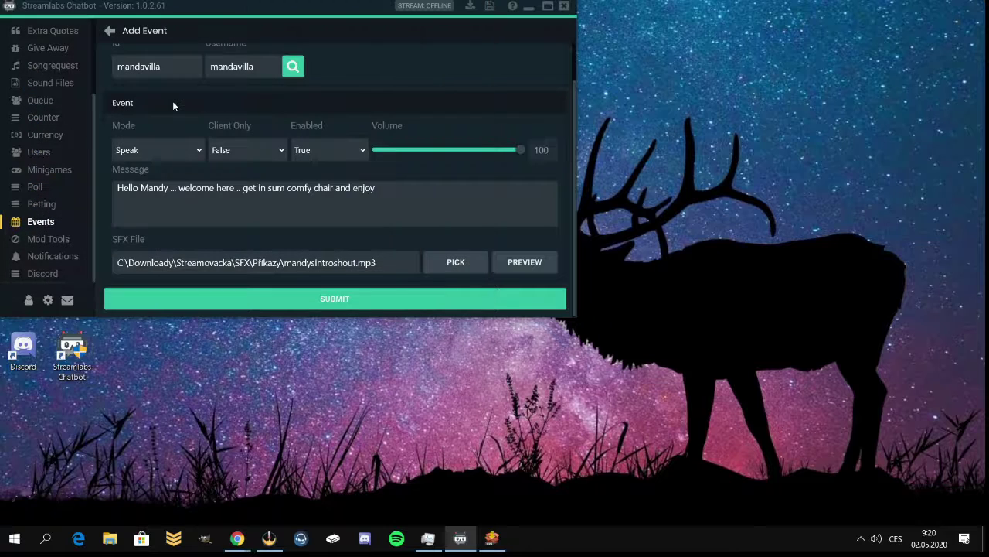
Step: Preview mandysintroshout.mp3, then submit the greeting event to the Events list
left_click(524, 267)
left_click(349, 305)
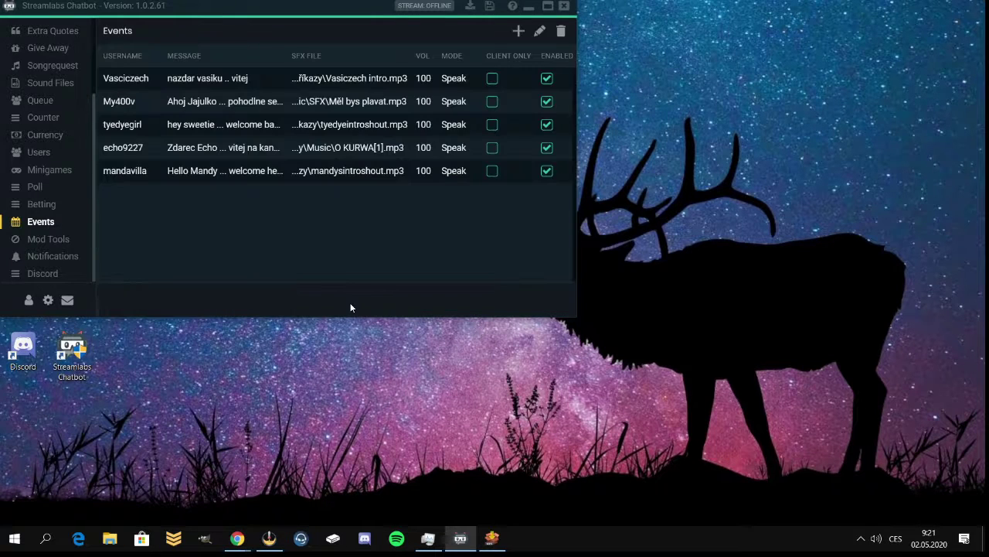